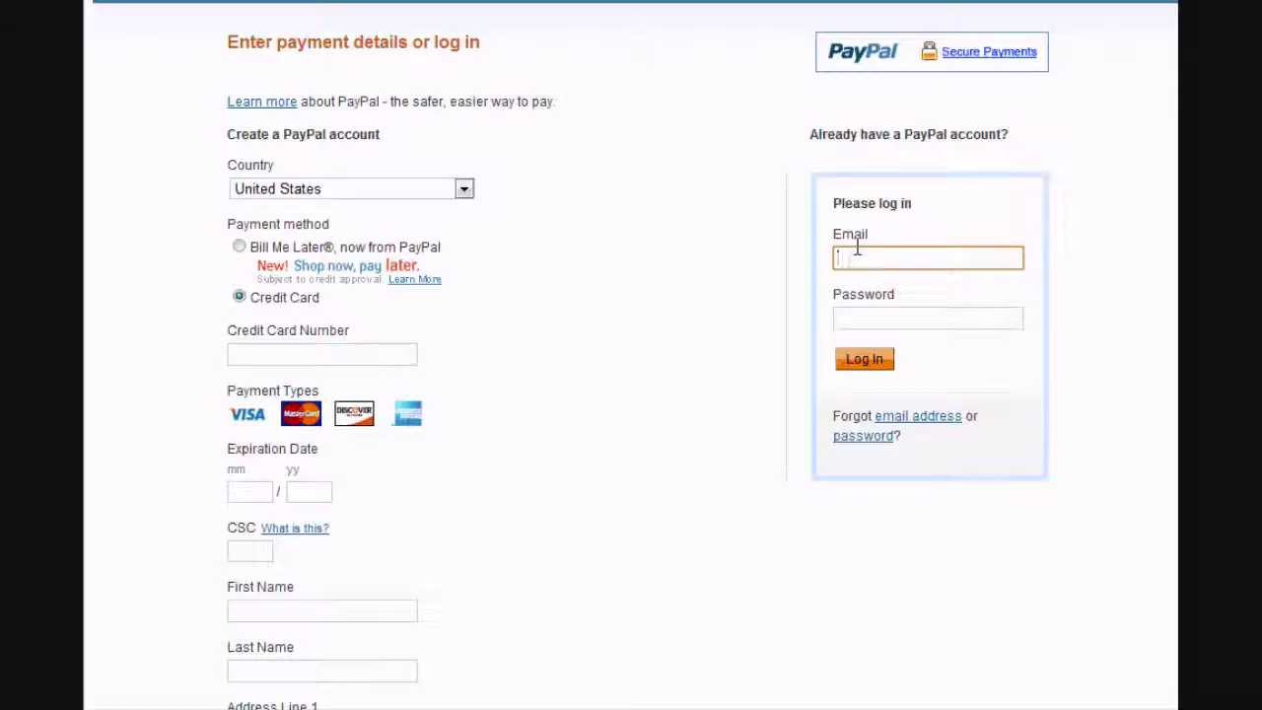
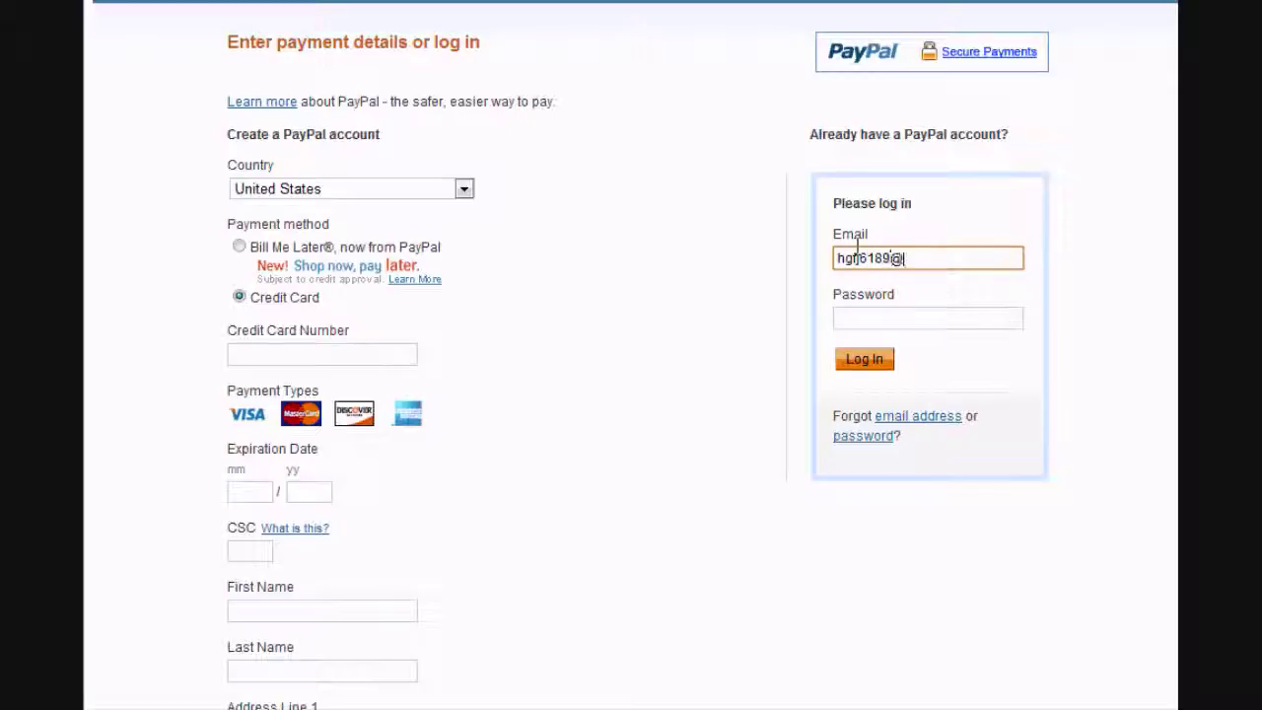
- Log in to PayPal with the client's email and password to pay for the credit
{"action": "key", "text": "Tab"}
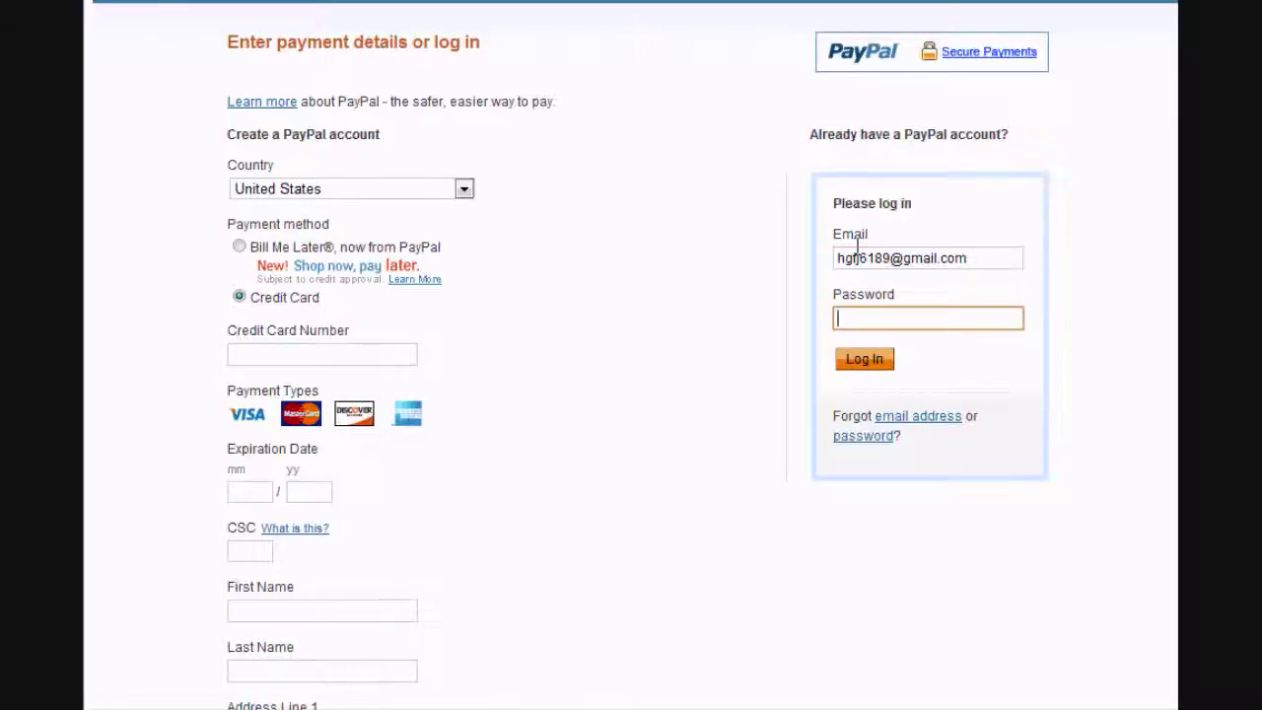
{"action": "type", "text": "••••••"}
{"action": "left_click", "coordinate": [872, 359]}
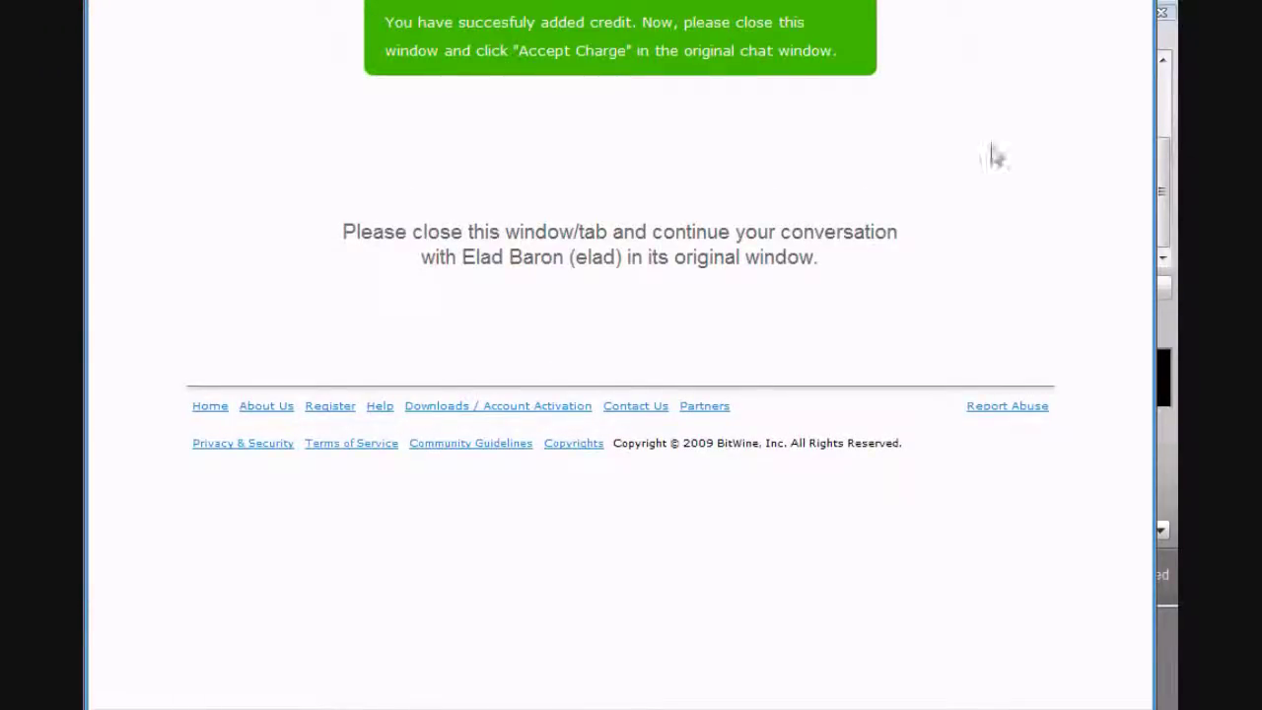
- Move the browser window aside and close BitWine's credit confirmation tab
{"action": "left_click_drag", "start_coordinate": [828, 0], "coordinate": [824, 78]}
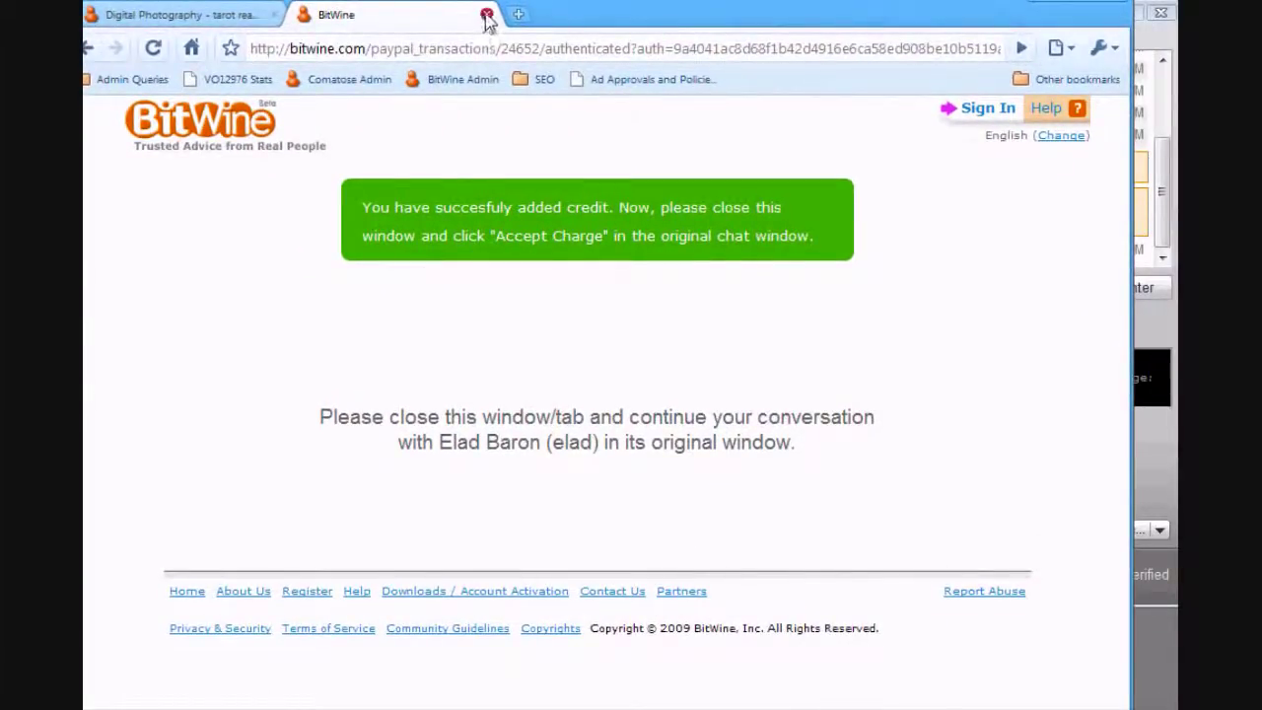
{"action": "left_click", "coordinate": [487, 15]}
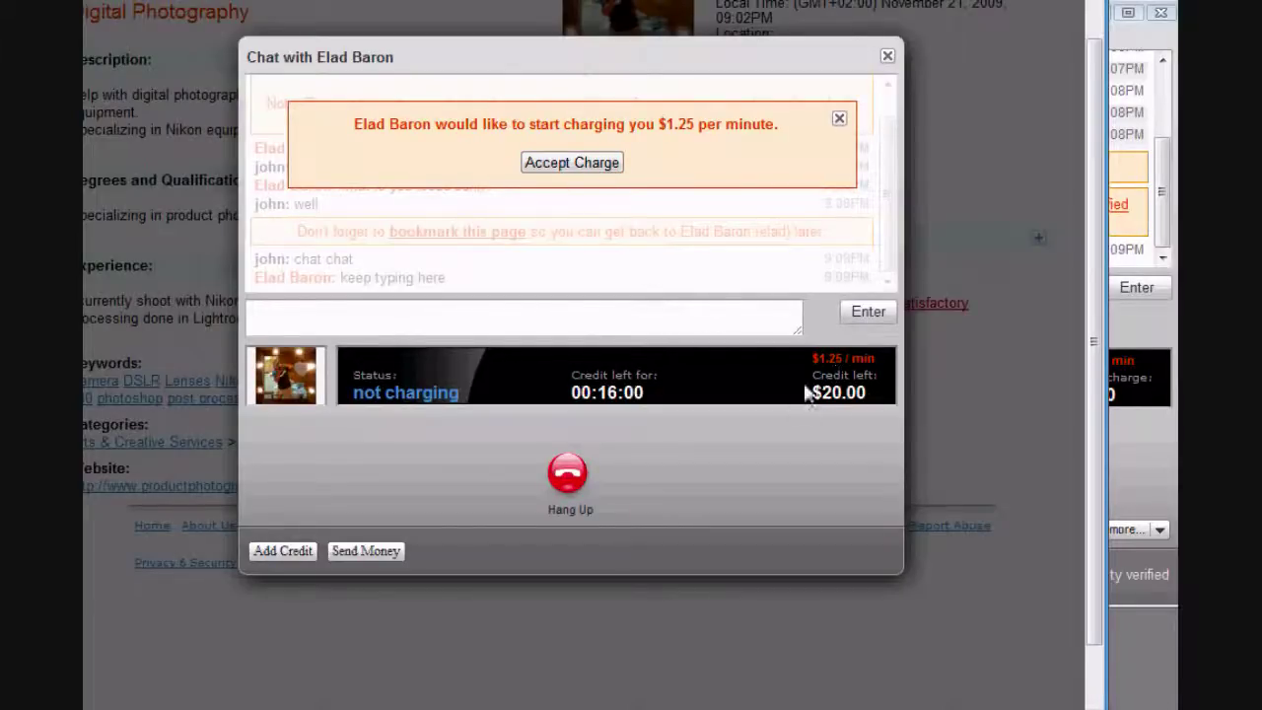
- Accept the $1.25-per-minute charge as the client, then bring up the advisor's chat window
{"action": "left_click", "coordinate": [564, 163]}
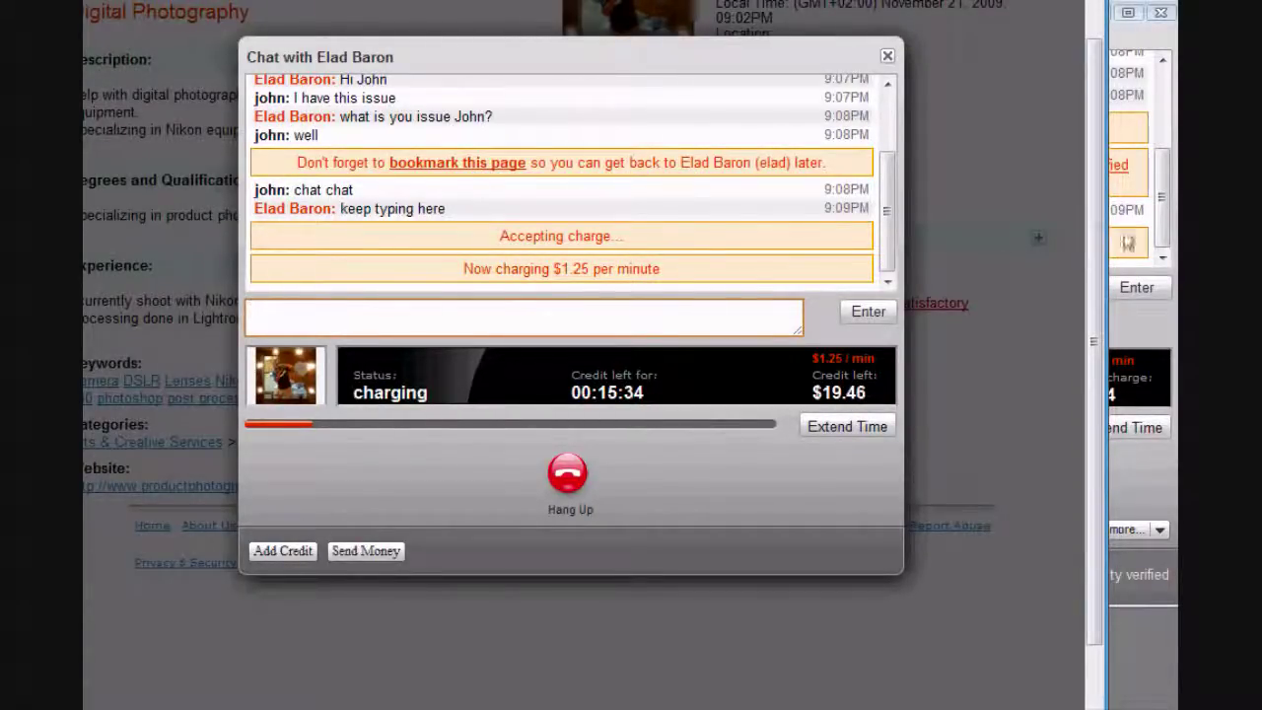
{"action": "left_click", "coordinate": [1164, 230]}
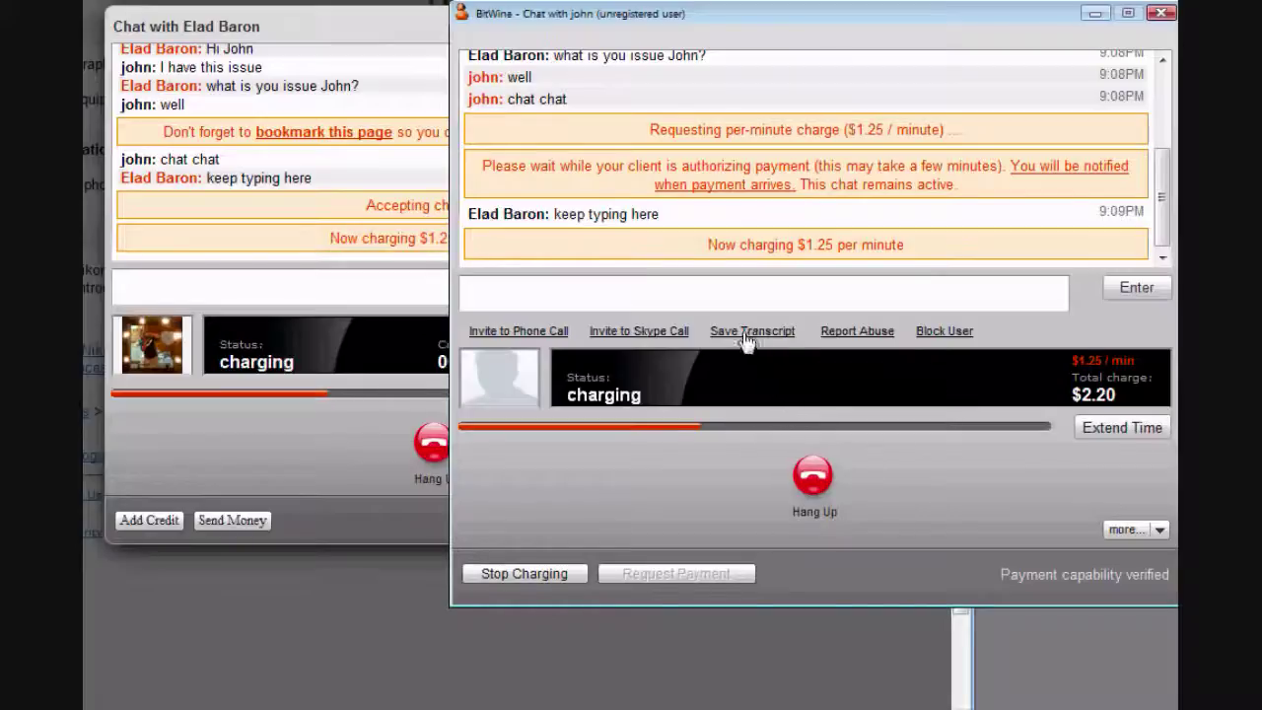
- Stop charging at $2.45 and send the client a new $1.25-per-minute charge request
{"action": "left_click", "coordinate": [524, 574]}
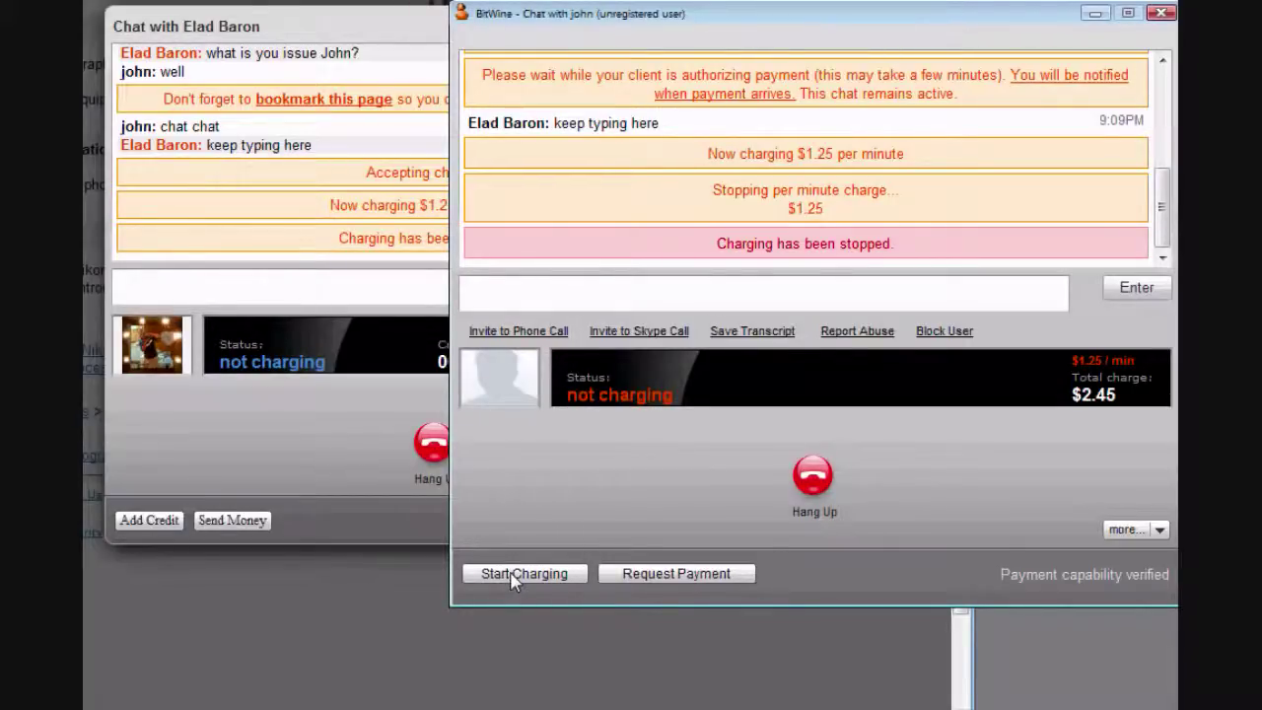
{"action": "left_click", "coordinate": [512, 579]}
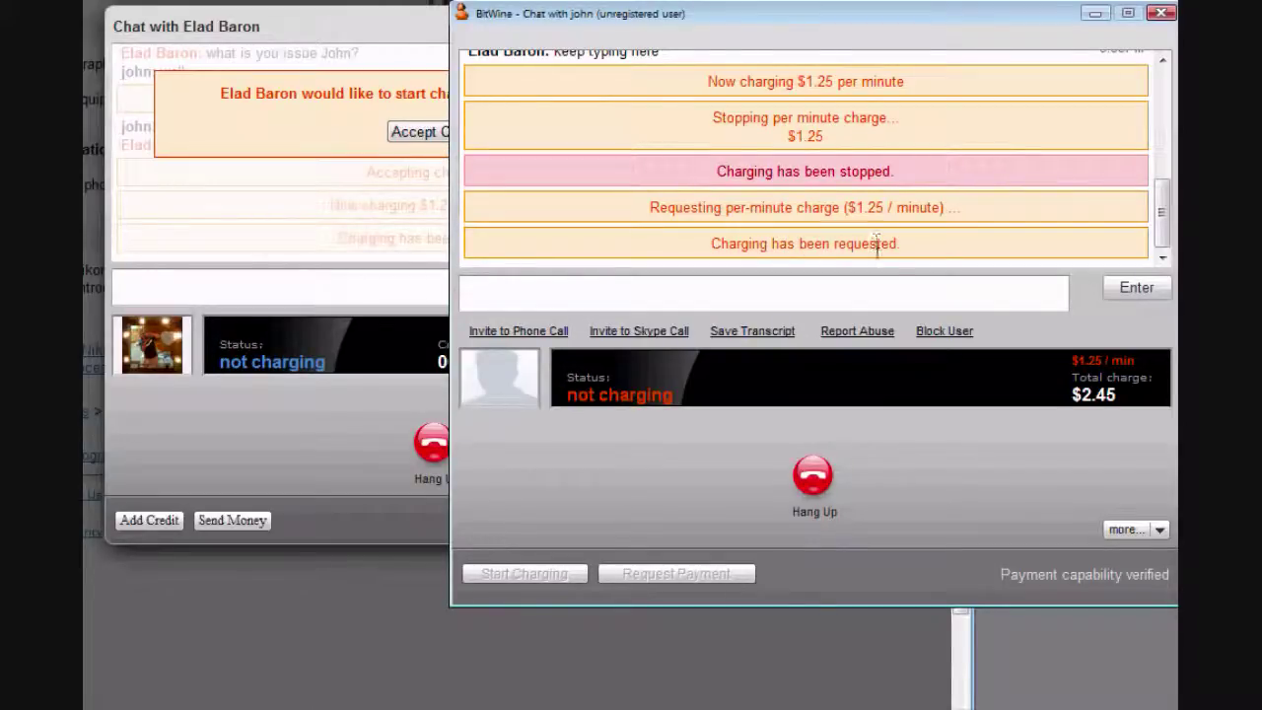
- Accept the renewed $1.25-per-minute charge as the client, then stop it from the advisor window
{"action": "left_click", "coordinate": [389, 34]}
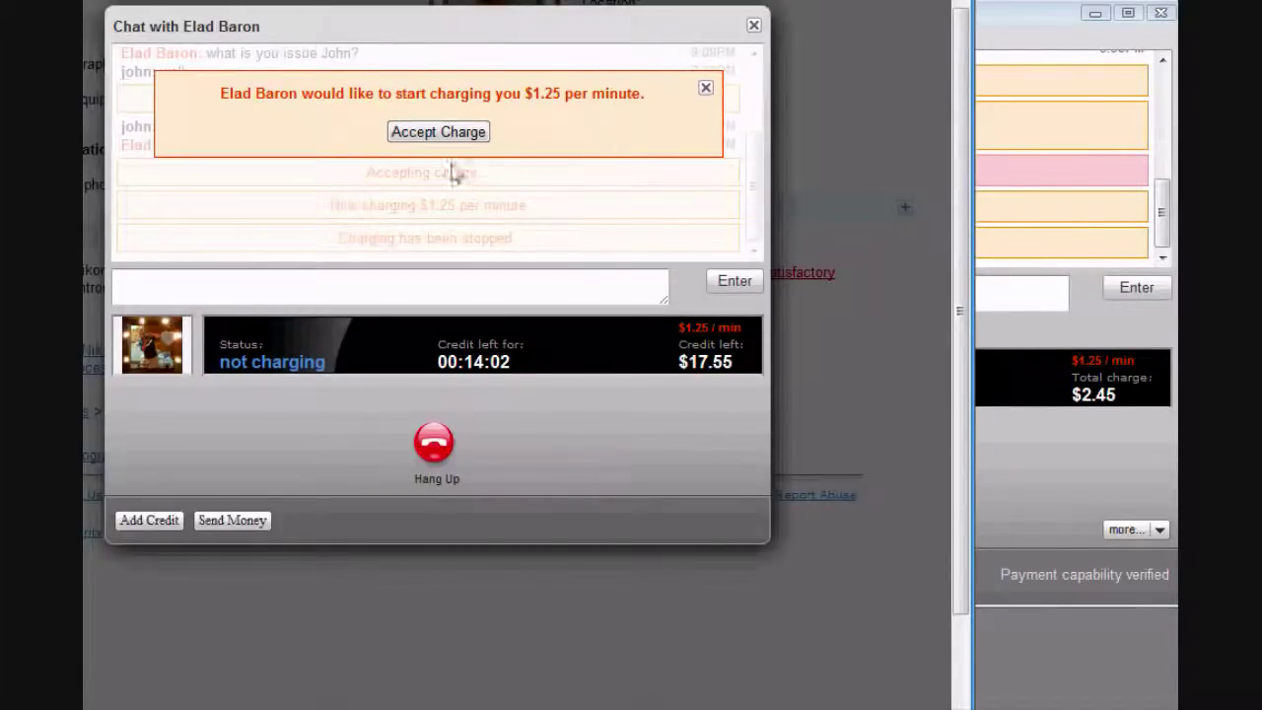
{"action": "left_click", "coordinate": [435, 132]}
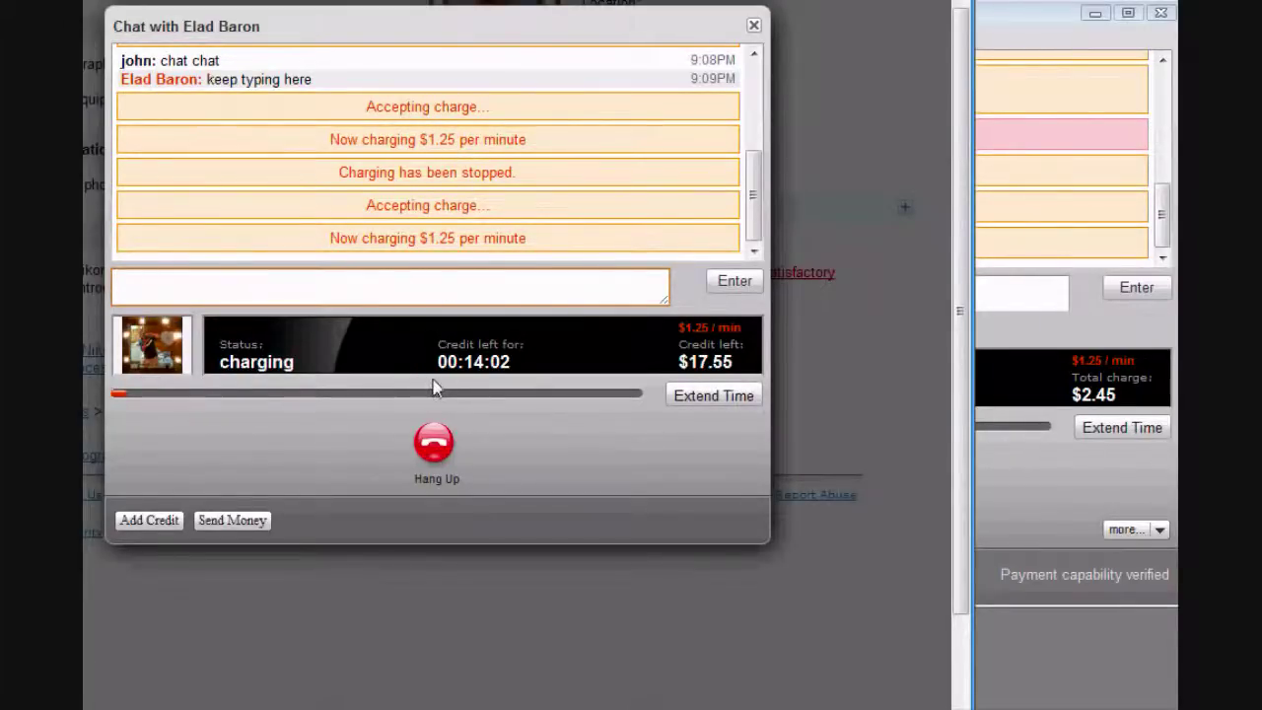
{"action": "left_click", "coordinate": [1036, 21]}
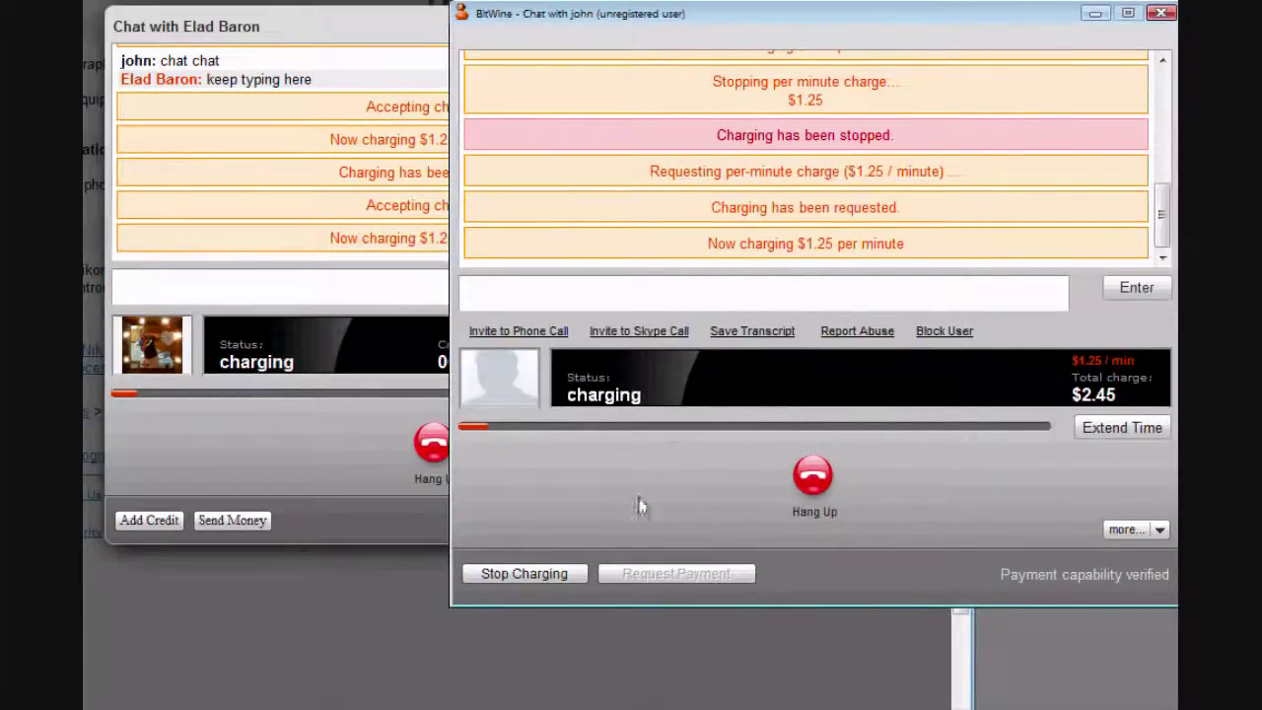
{"action": "left_click", "coordinate": [546, 576]}
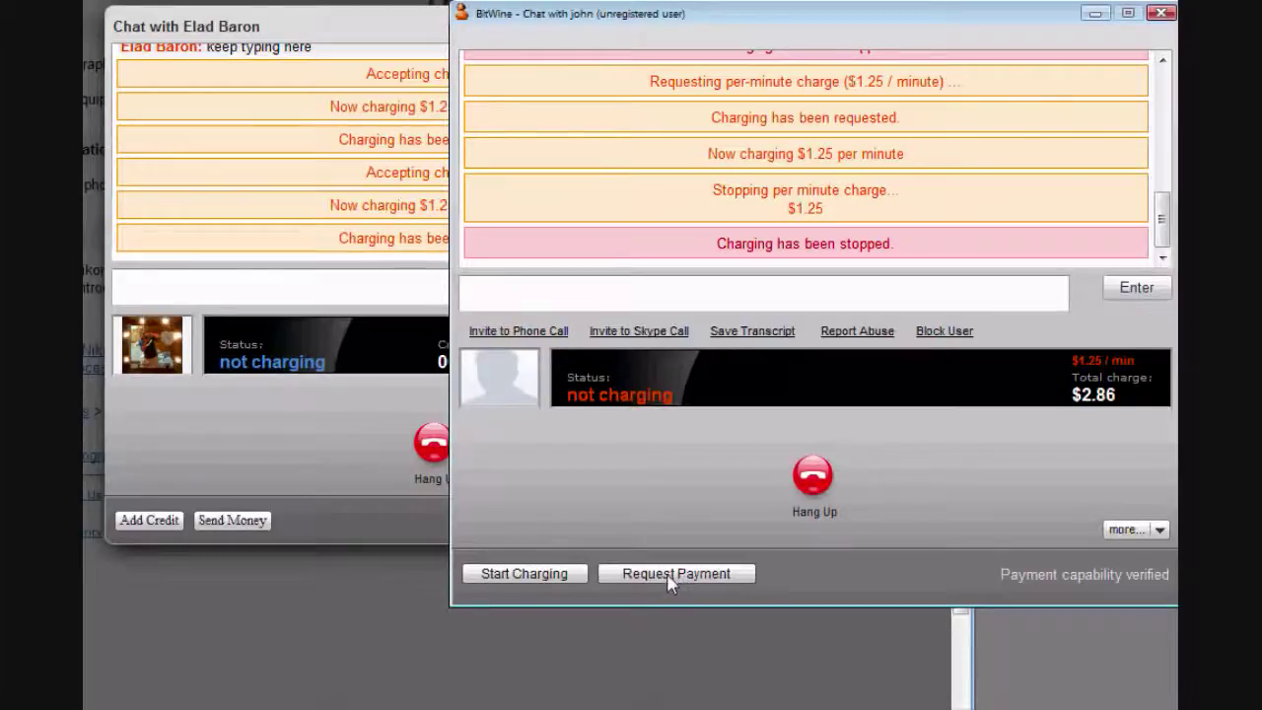
- Request a one-time $15.00 payment, replacing the default 20.00 amount
{"action": "left_click", "coordinate": [676, 574]}
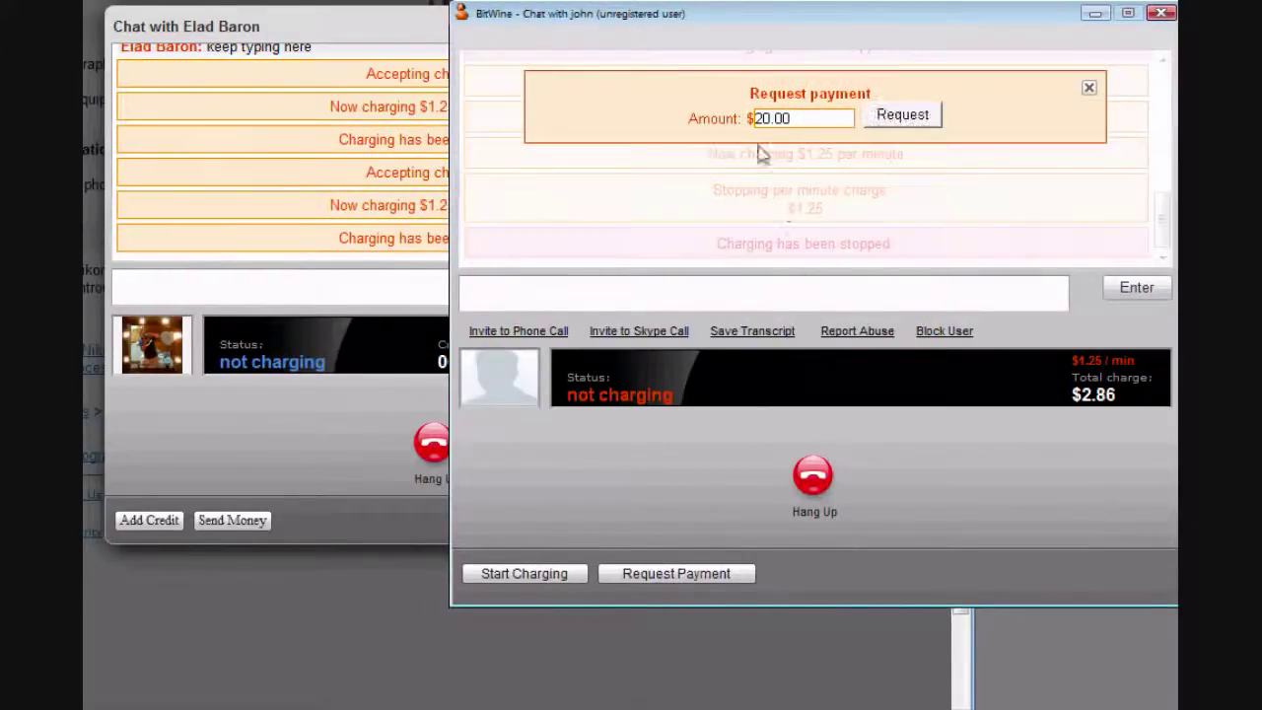
{"action": "left_click_drag", "start_coordinate": [800, 119], "coordinate": [747, 117]}
{"action": "type", "text": "15"}
{"action": "left_click", "coordinate": [897, 116]}
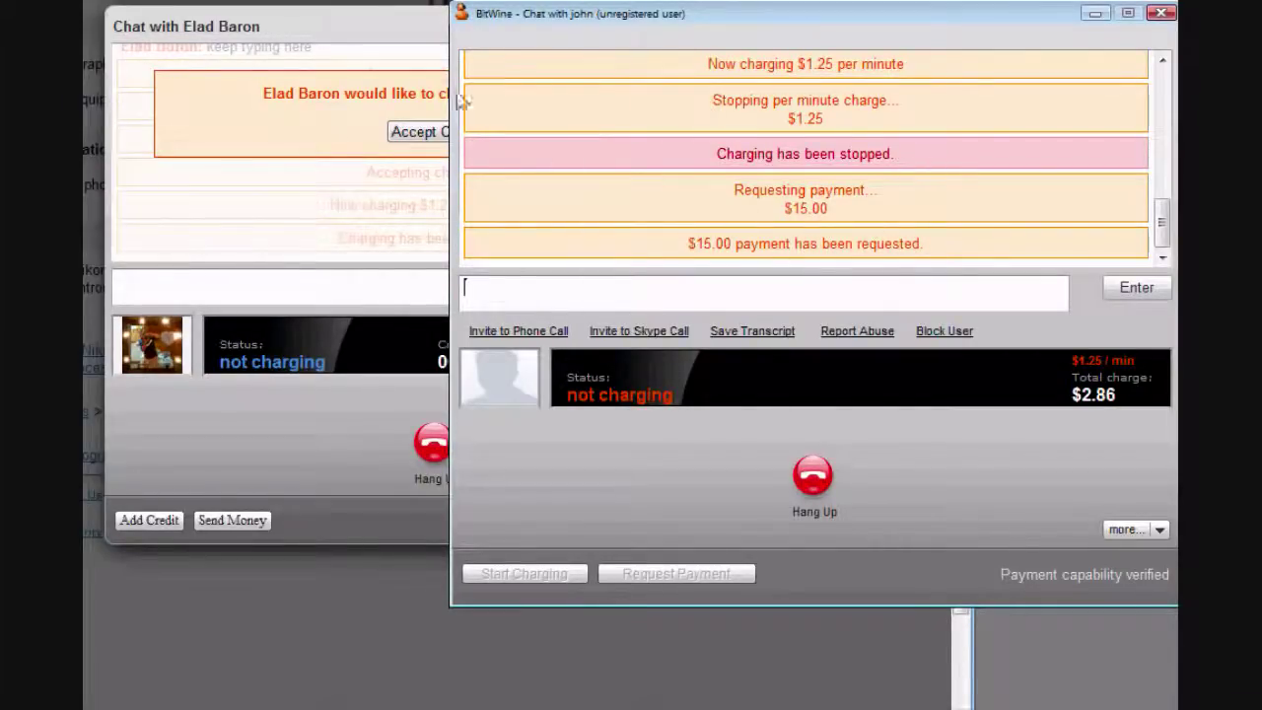
- Dismiss the $15.00 charge prompt in the client chat, then return to the advisor window
{"action": "left_click", "coordinate": [388, 32]}
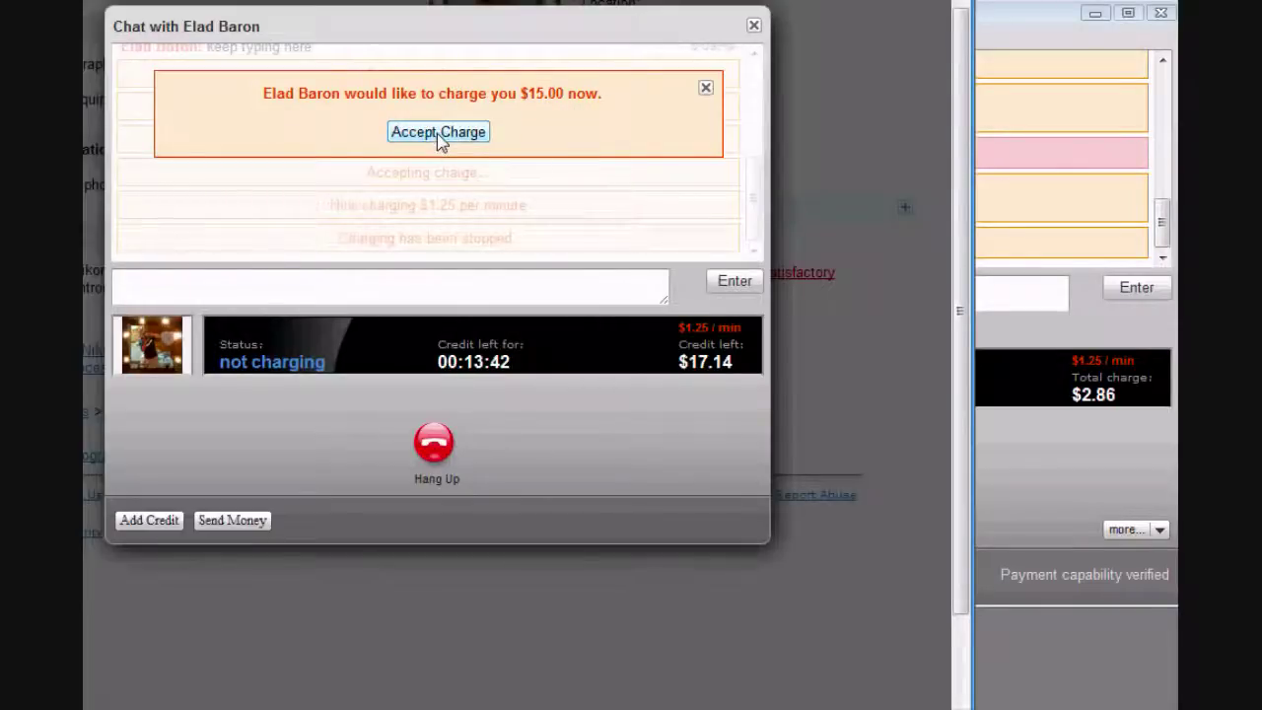
{"action": "left_click", "coordinate": [708, 93]}
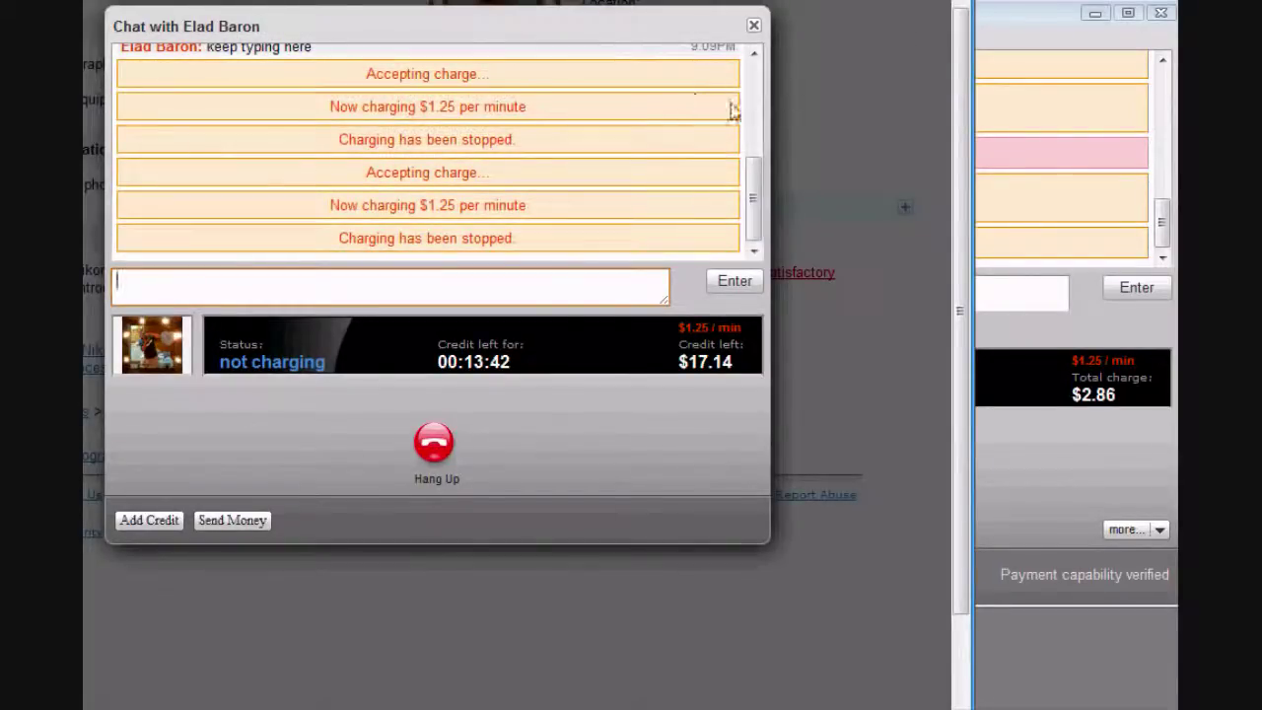
{"action": "left_click", "coordinate": [1029, 27]}
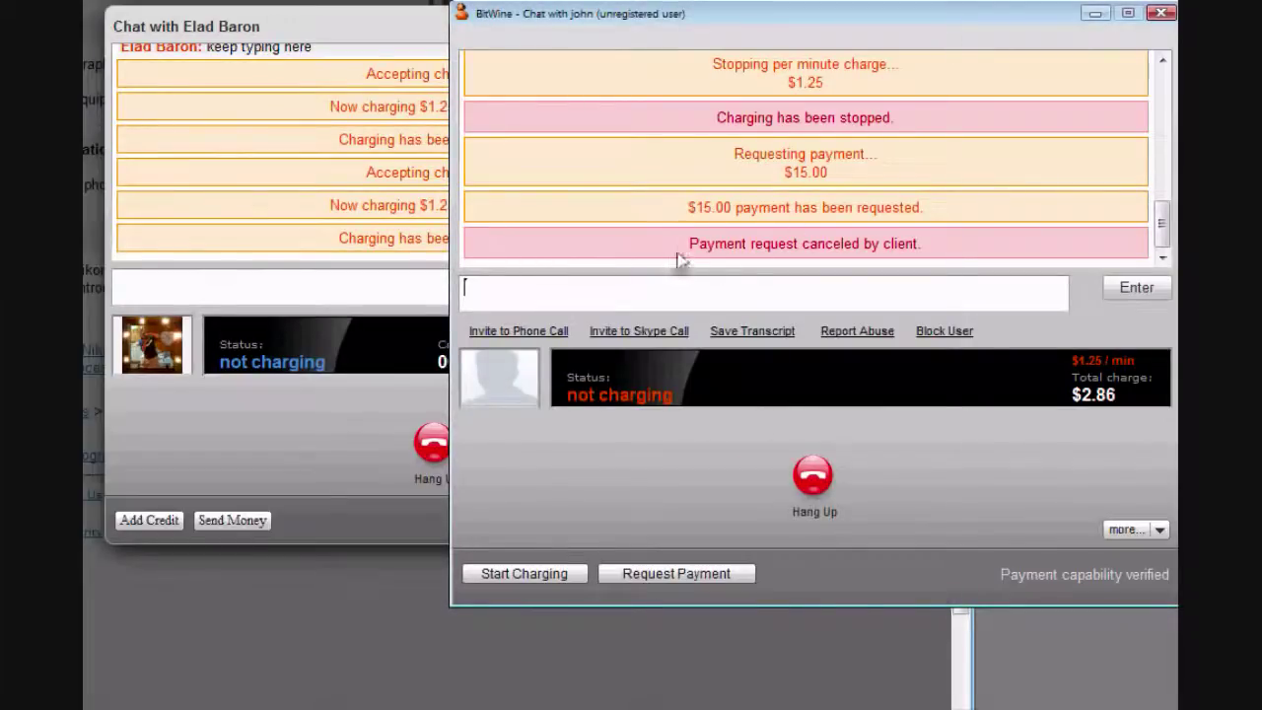
- Send a second payment request of $15 instead of 20.00, then switch to the client chat
{"action": "left_click", "coordinate": [681, 574]}
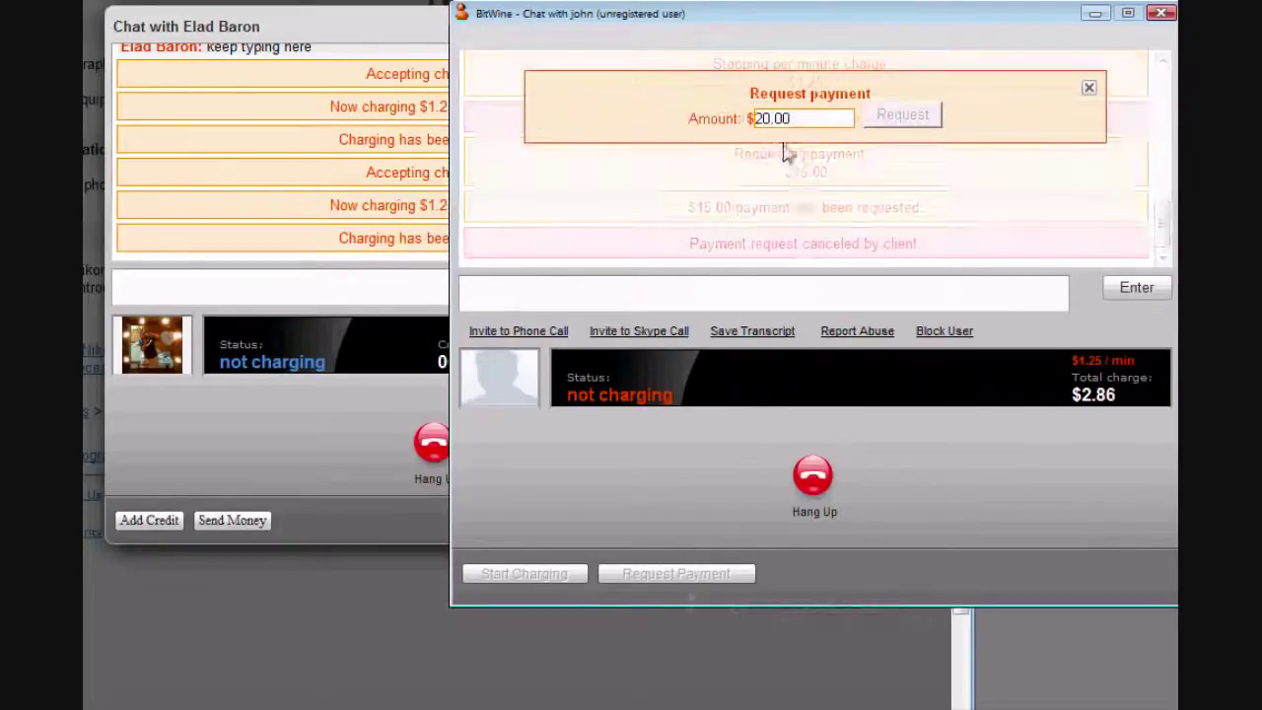
{"action": "left_click_drag", "start_coordinate": [792, 118], "coordinate": [740, 131]}
{"action": "type", "text": "15"}
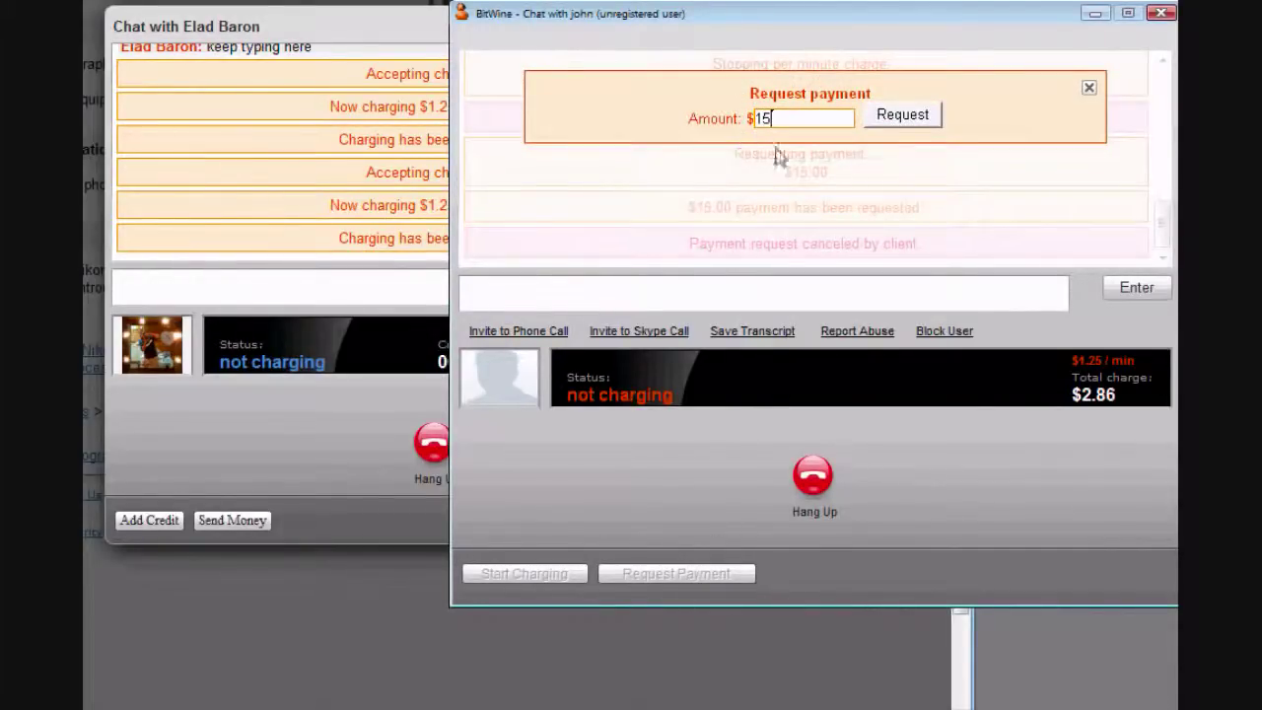
{"action": "left_click", "coordinate": [903, 116]}
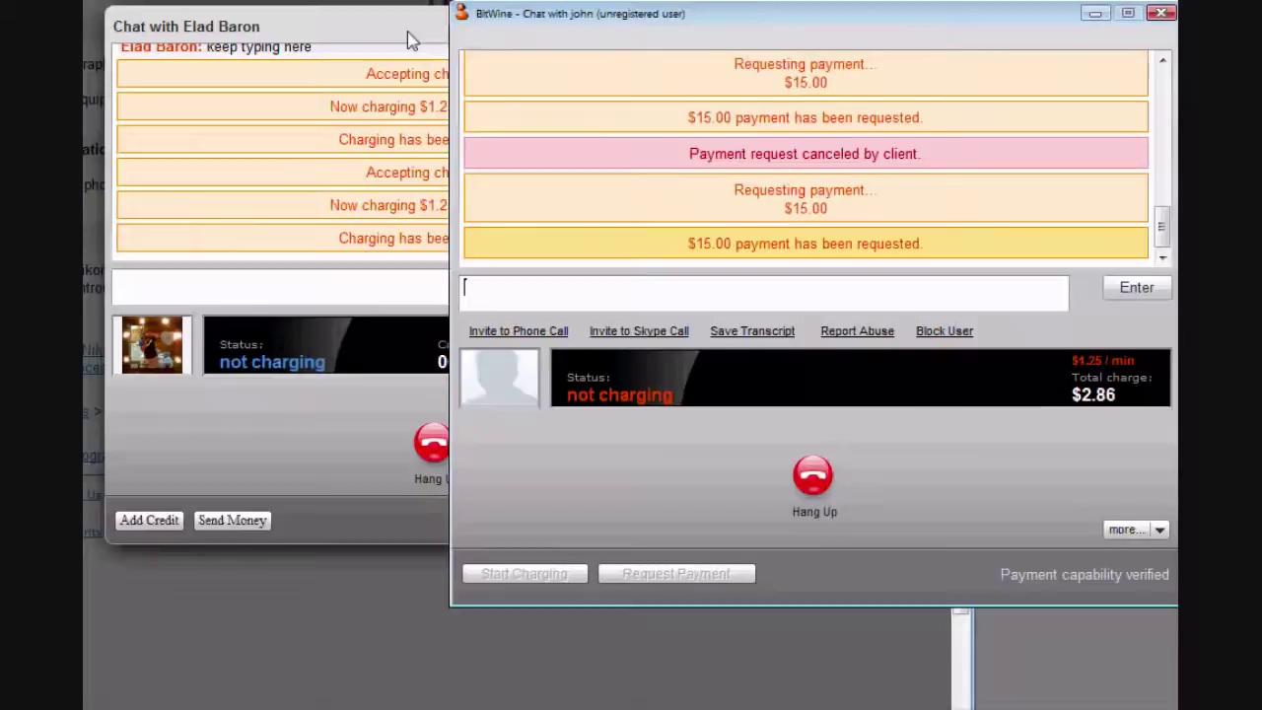
{"action": "left_click", "coordinate": [402, 28]}
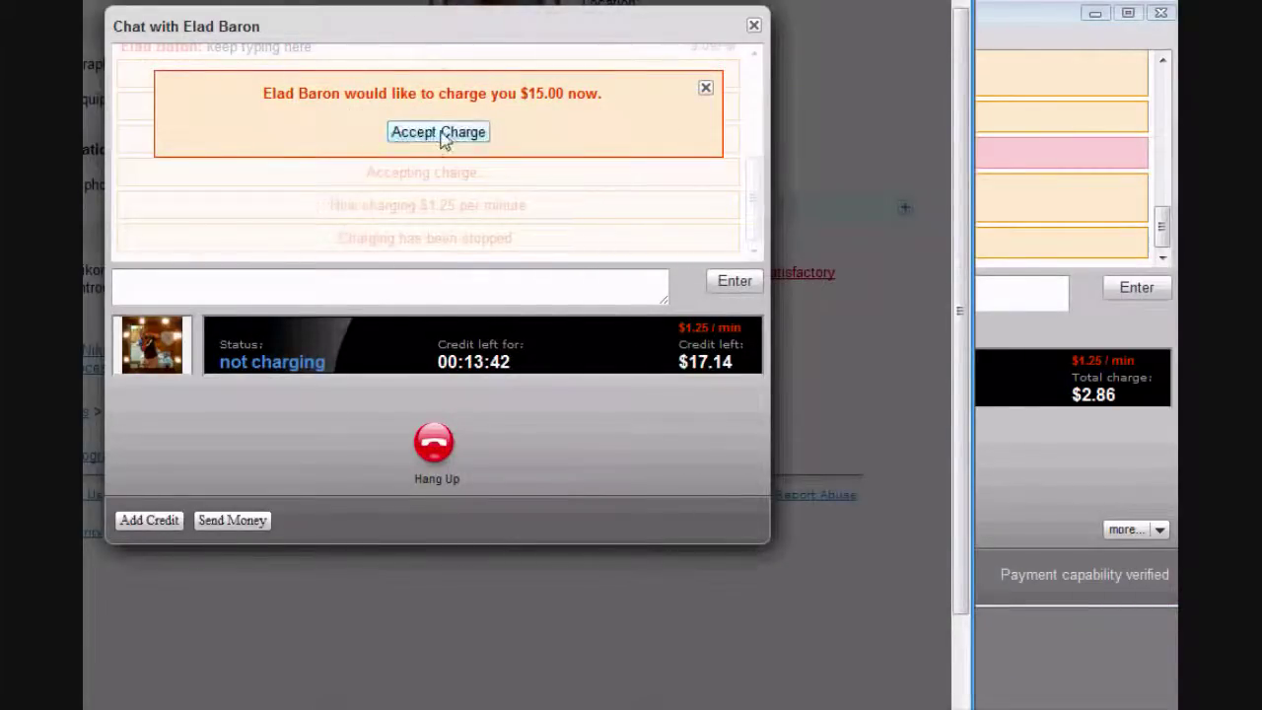
- Accept the $15.00 charge as the client and bring the expert's window forward
{"action": "left_click", "coordinate": [439, 133]}
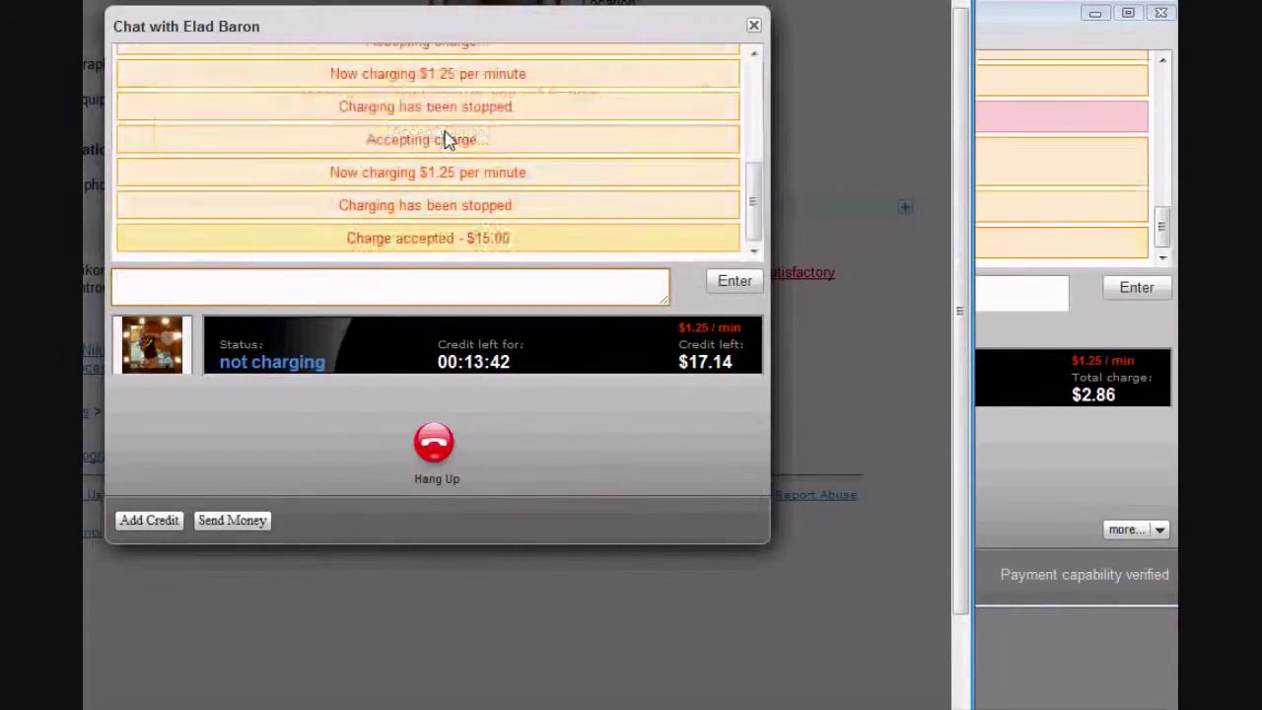
{"action": "left_click", "coordinate": [1004, 17]}
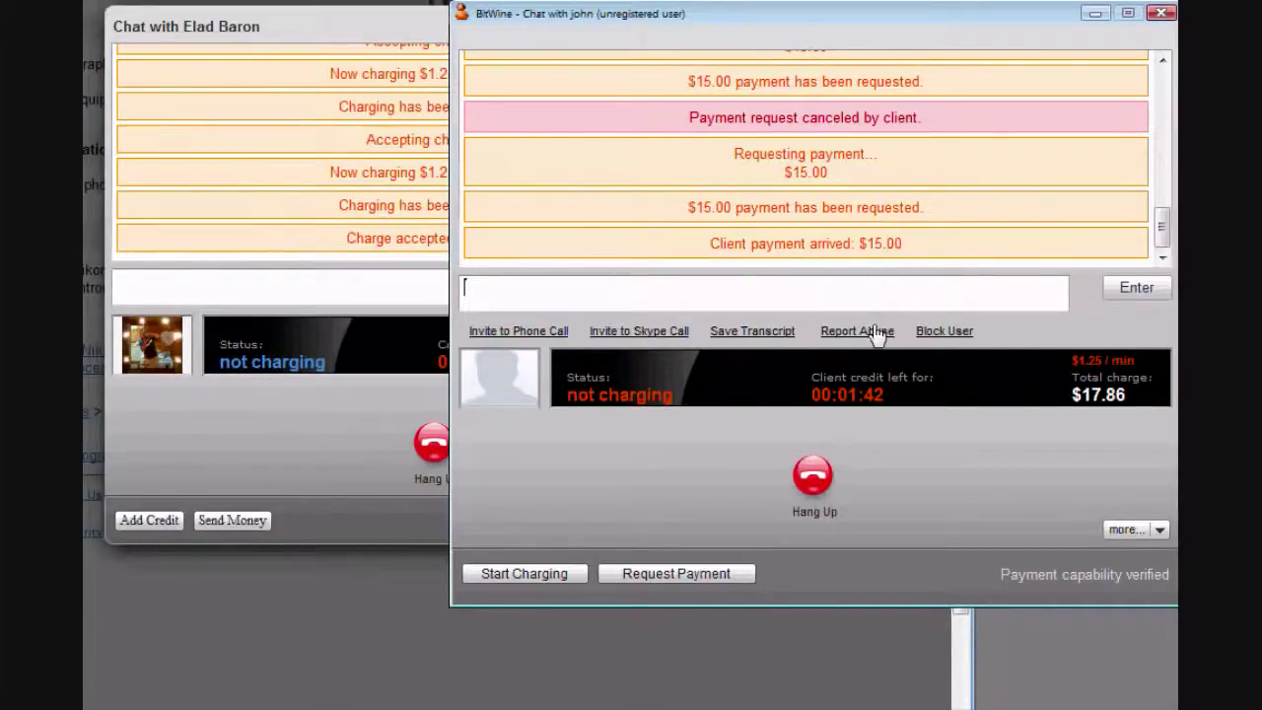
{"action": "left_click", "coordinate": [382, 31]}
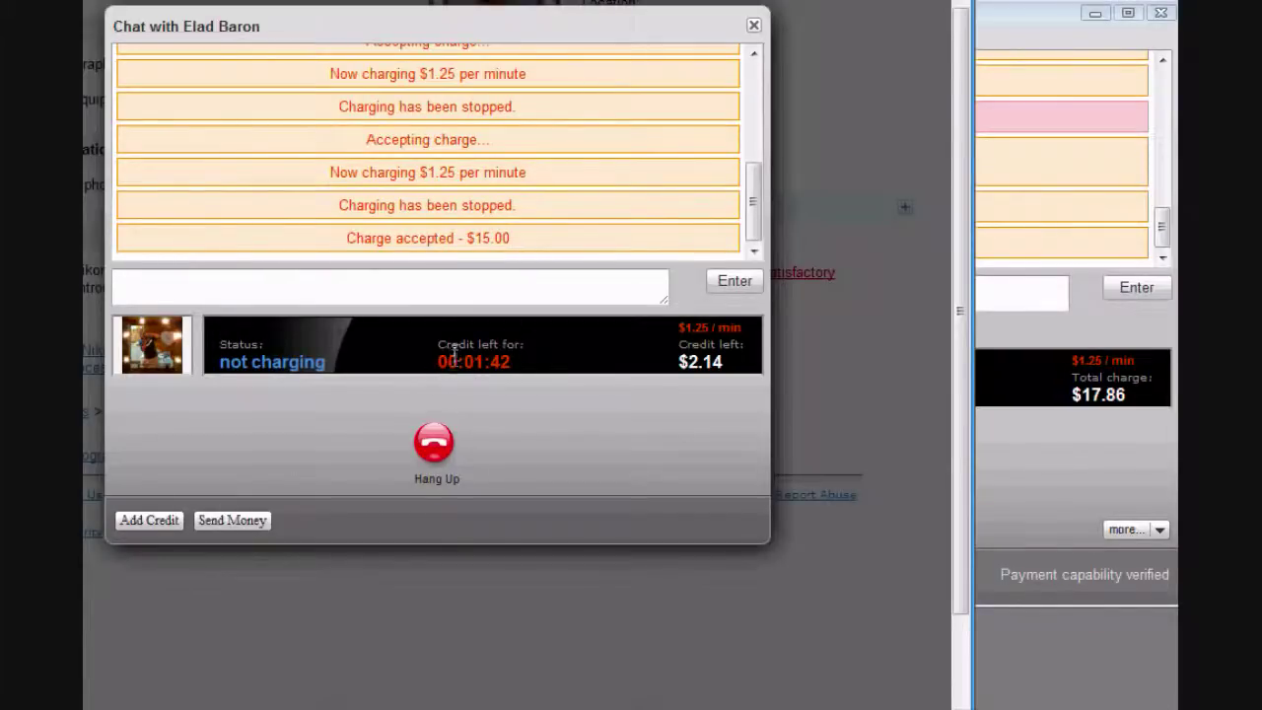
{"action": "double_click", "coordinate": [1019, 8]}
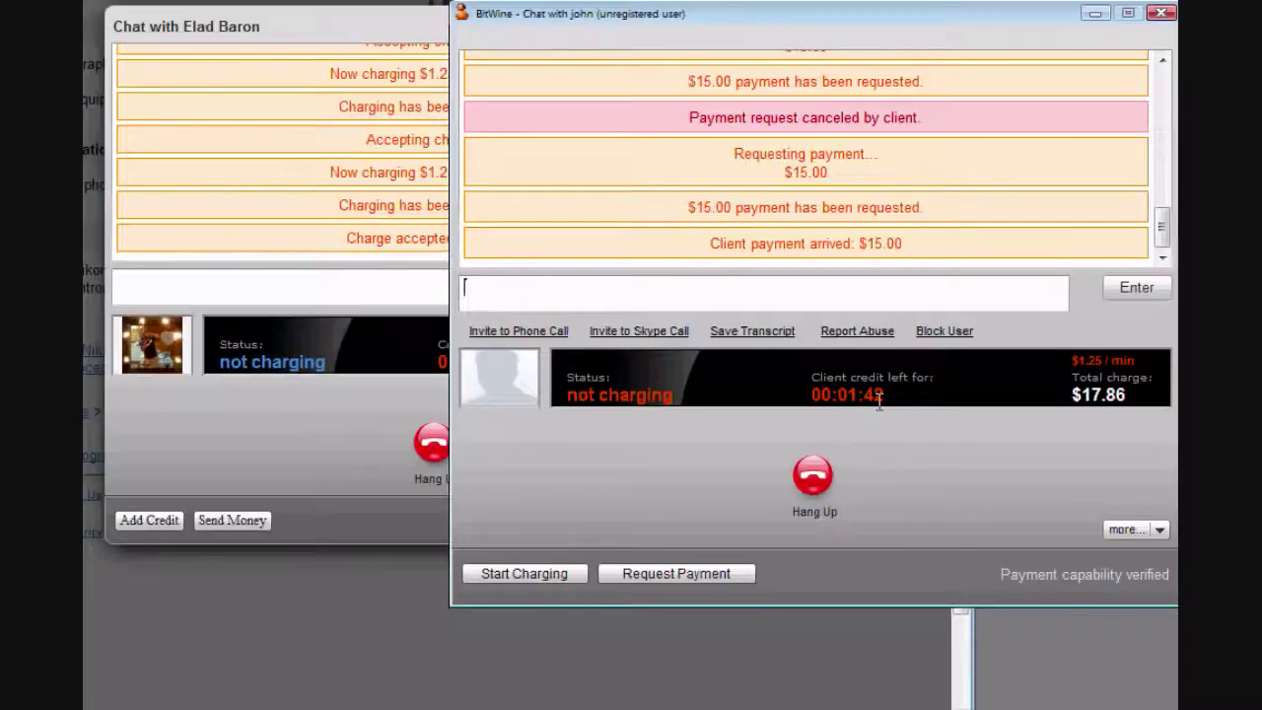
{"action": "left_click", "coordinate": [532, 574]}
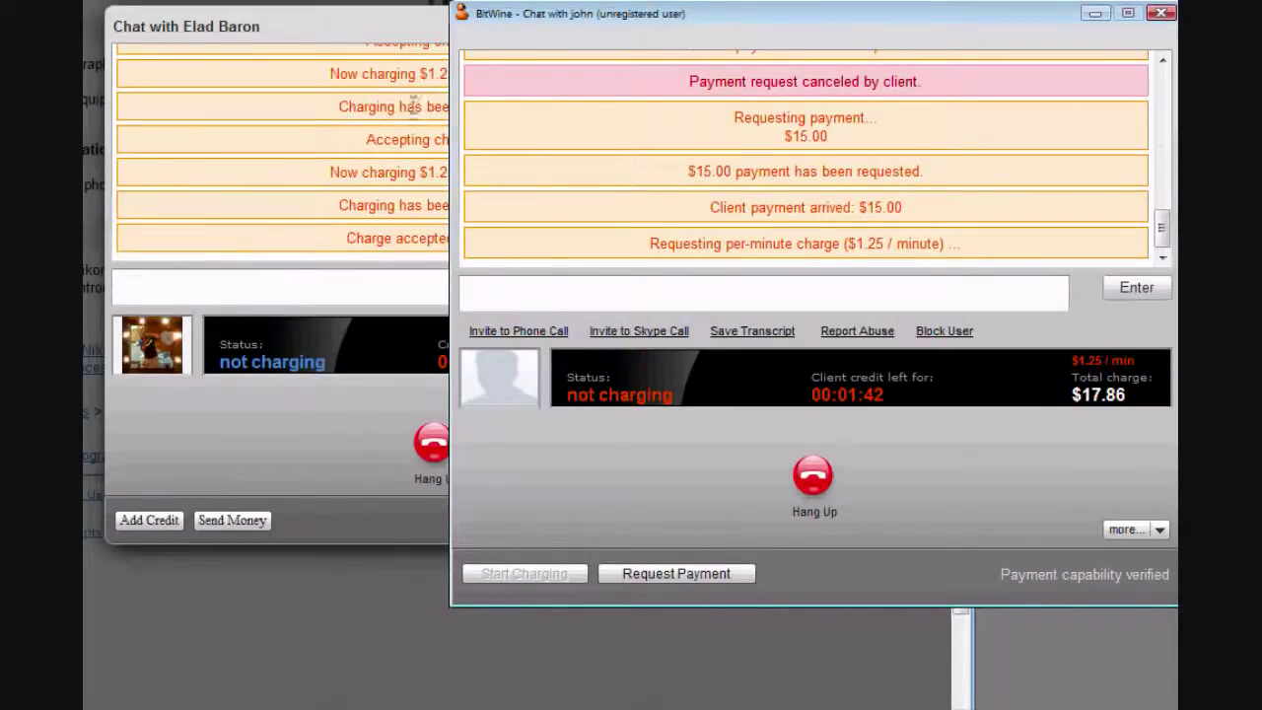
- Accept the resumed $1.25-per-minute charge as the client, then check the expert's chat
{"action": "left_click", "coordinate": [385, 30]}
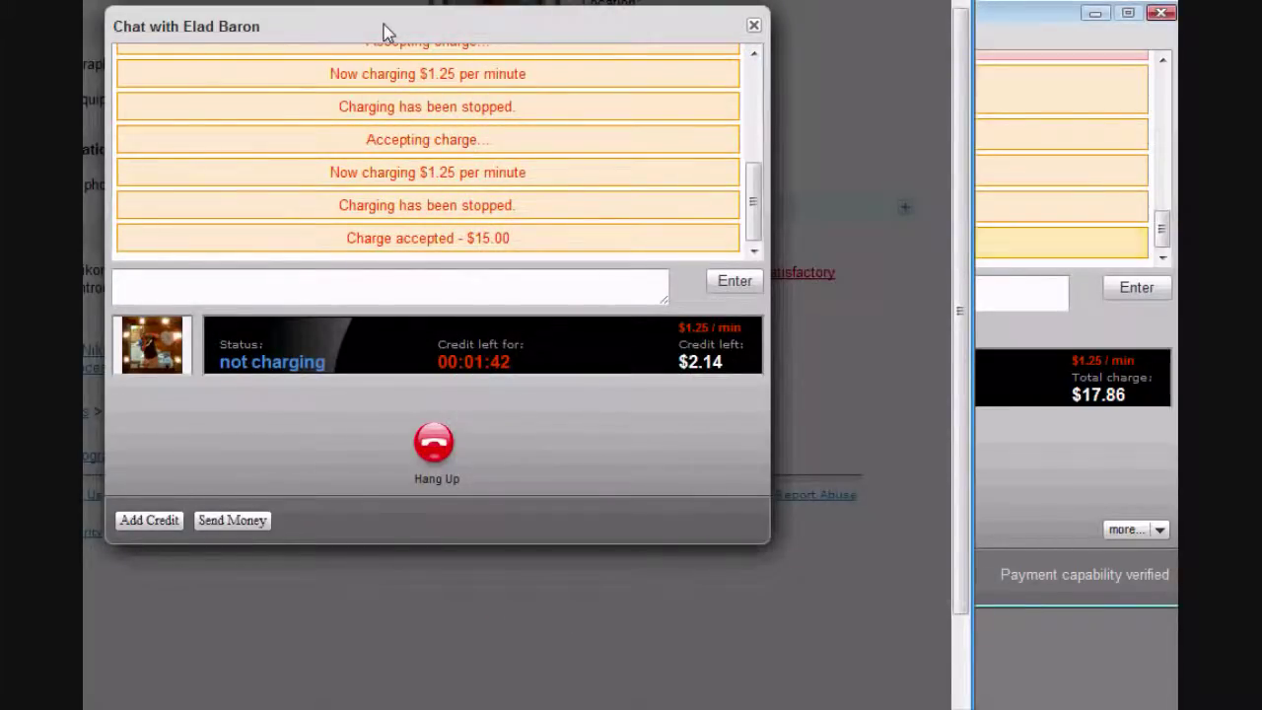
{"action": "left_click", "coordinate": [426, 134]}
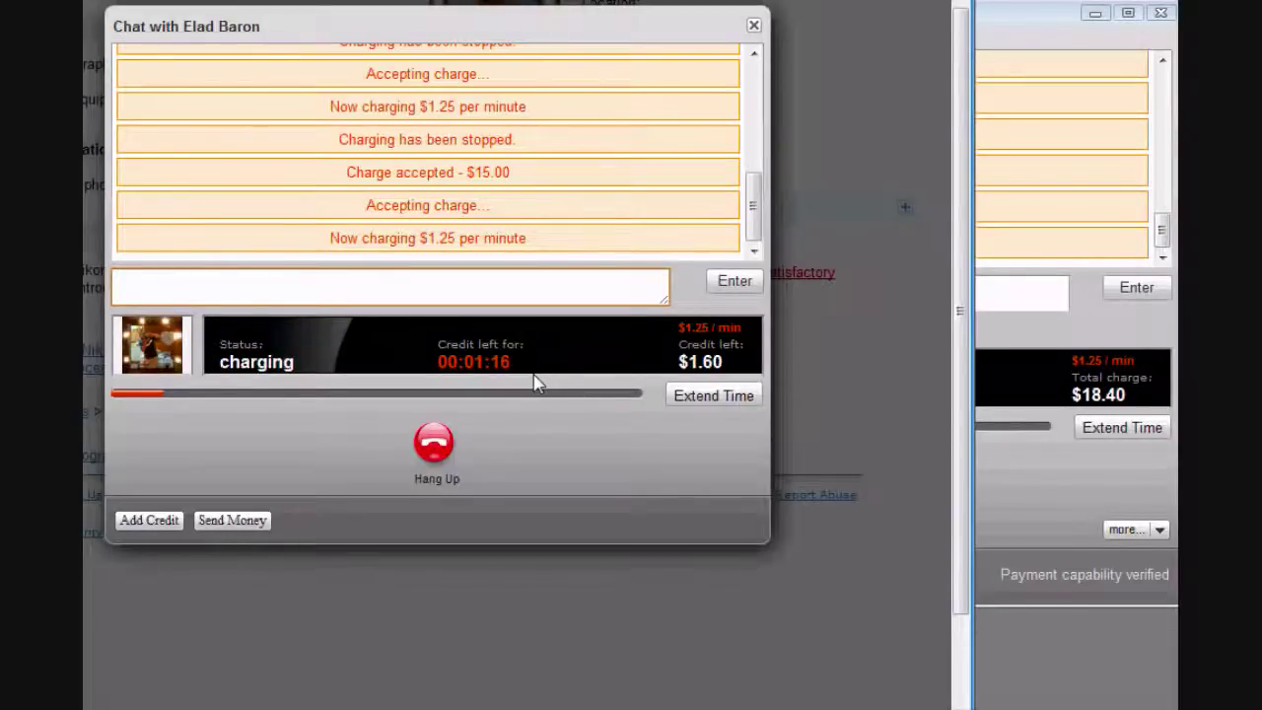
{"action": "left_click", "coordinate": [1019, 16]}
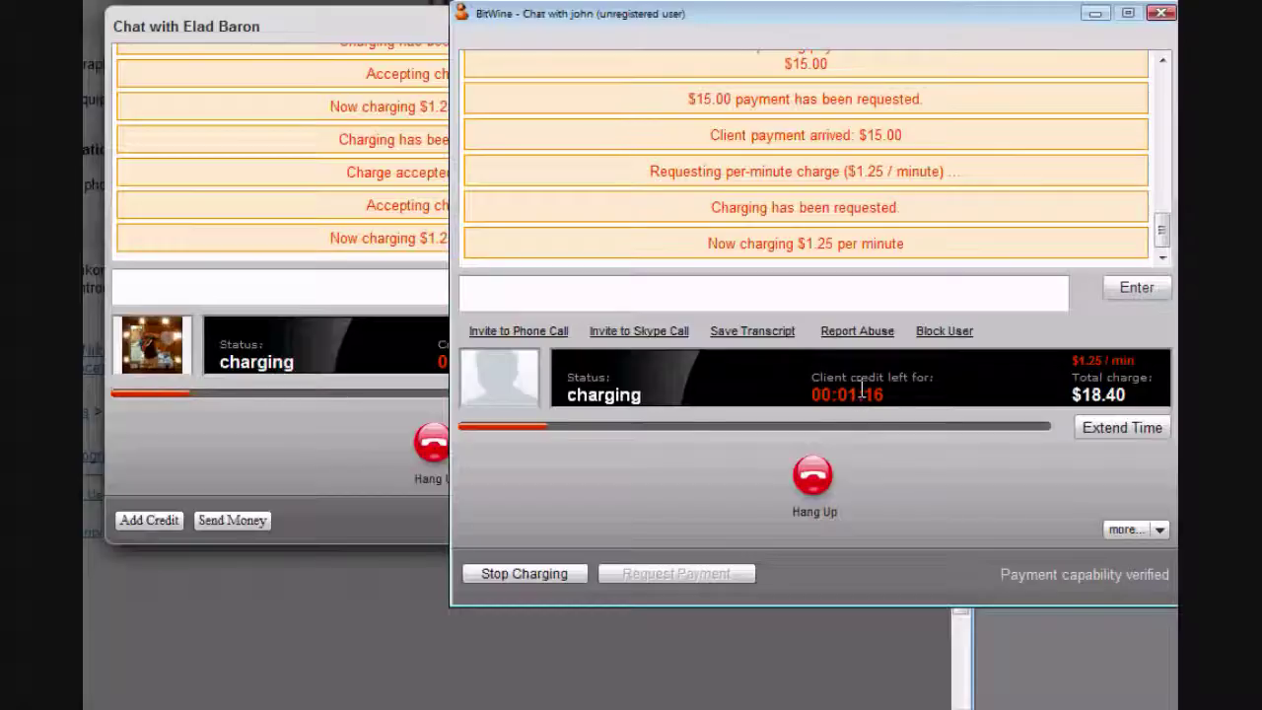
{"action": "left_click", "coordinate": [390, 26]}
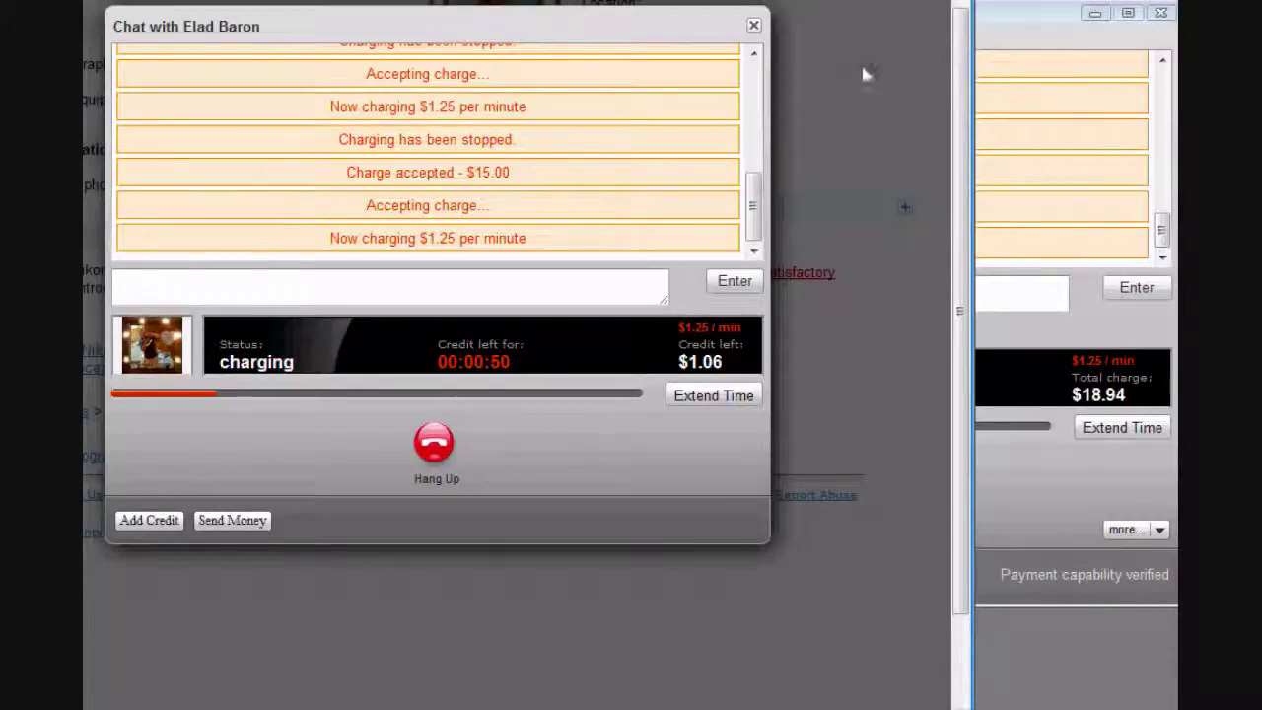
- Send 'we keep talking' to the client from the expert's chat window
{"action": "left_click", "coordinate": [1043, 25]}
{"action": "left_click", "coordinate": [800, 294]}
{"action": "type", "text": "we keep talking"}
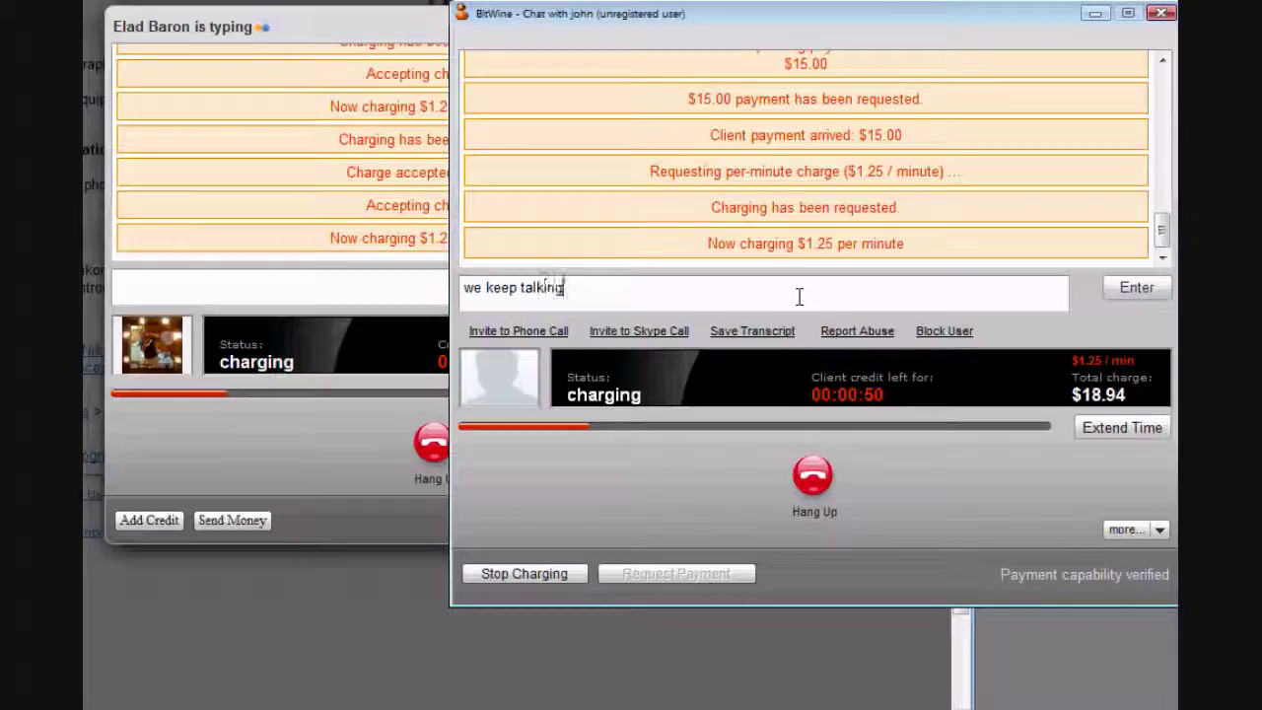
{"action": "key", "text": "Return"}
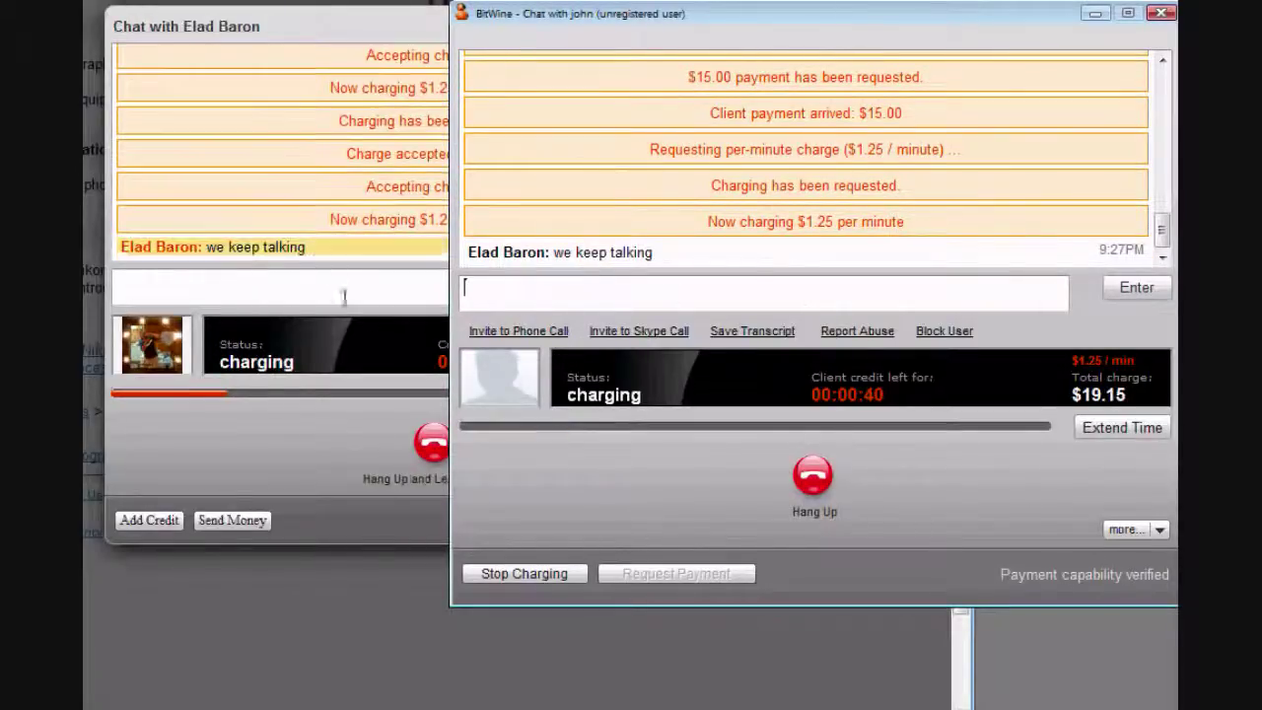
- Reply 'yes we are talking all the time' from the client's chat window
{"action": "left_click", "coordinate": [313, 280]}
{"action": "type", "text": "yes we are"}
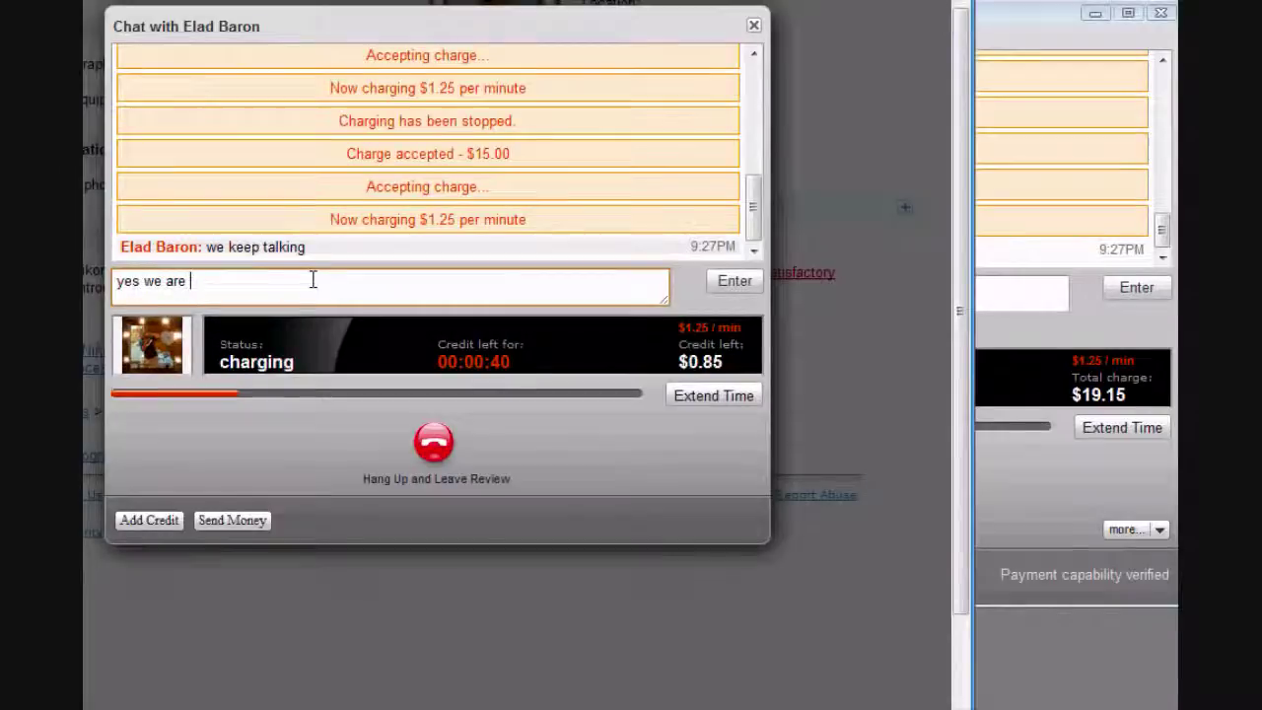
{"action": "type", "text": " talking all l"}
{"action": "type", "text": "he time"}
{"action": "key", "text": "Return"}
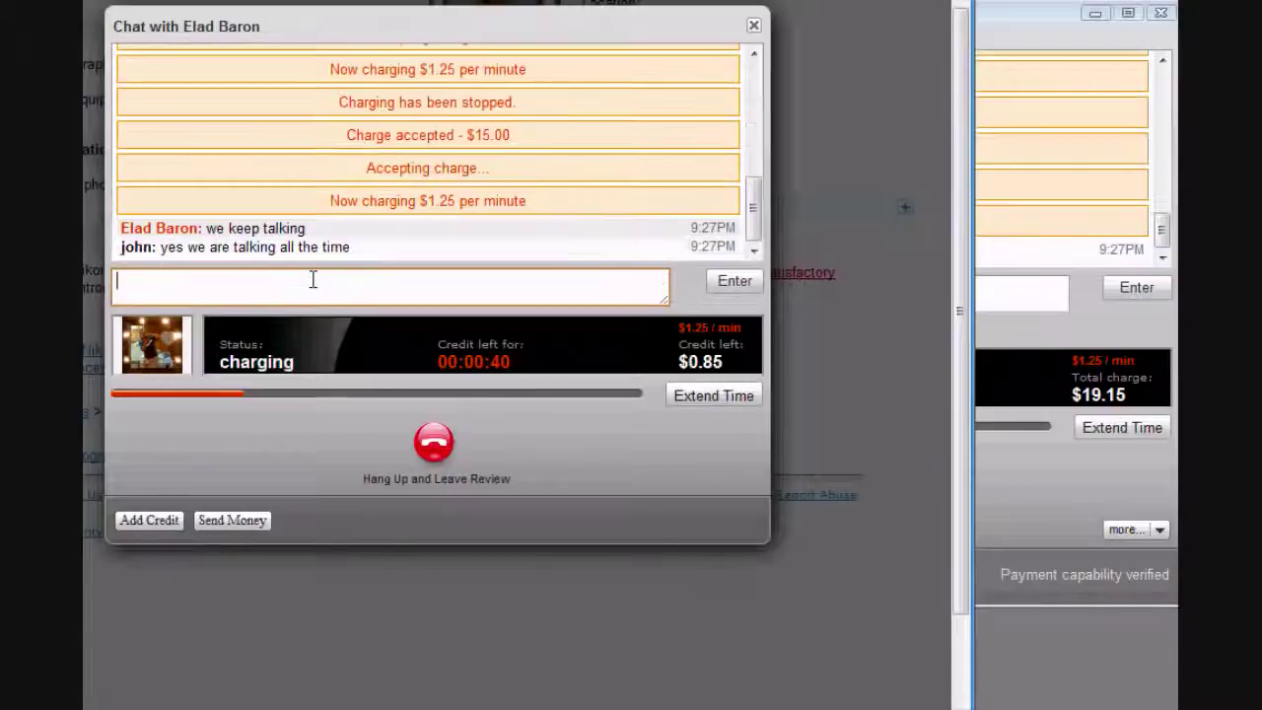
{"action": "left_click", "coordinate": [1016, 20]}
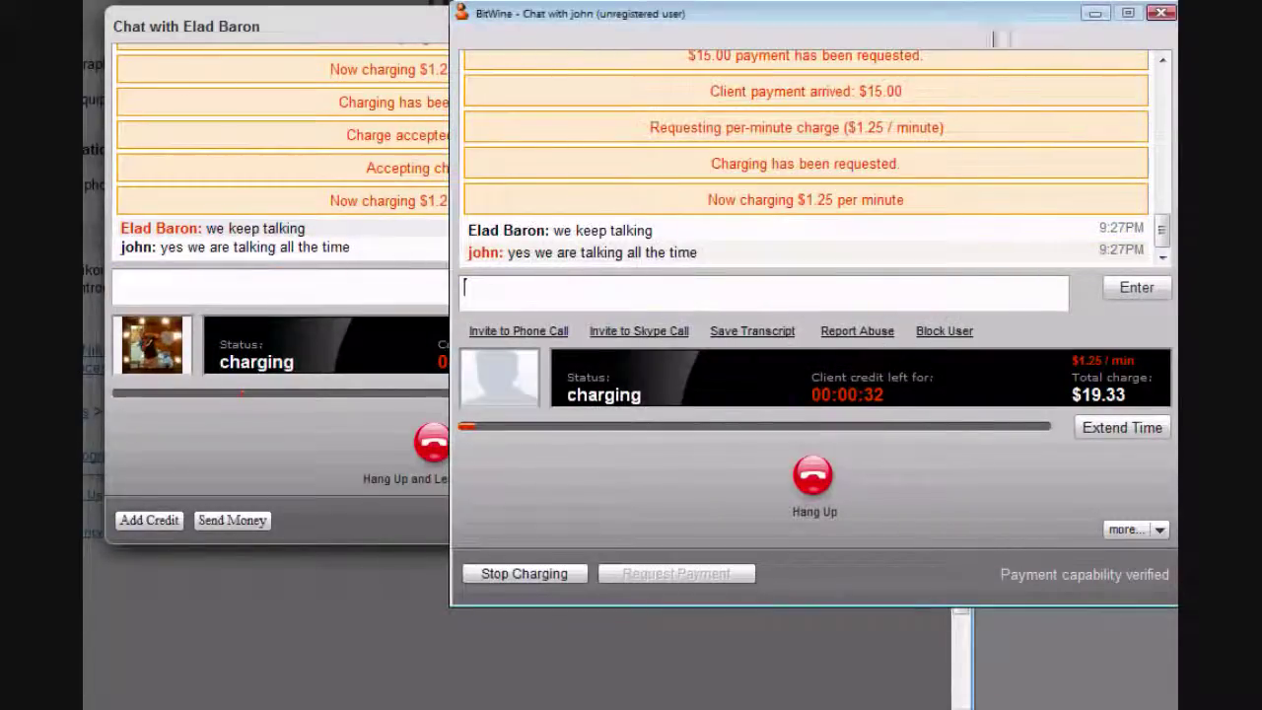